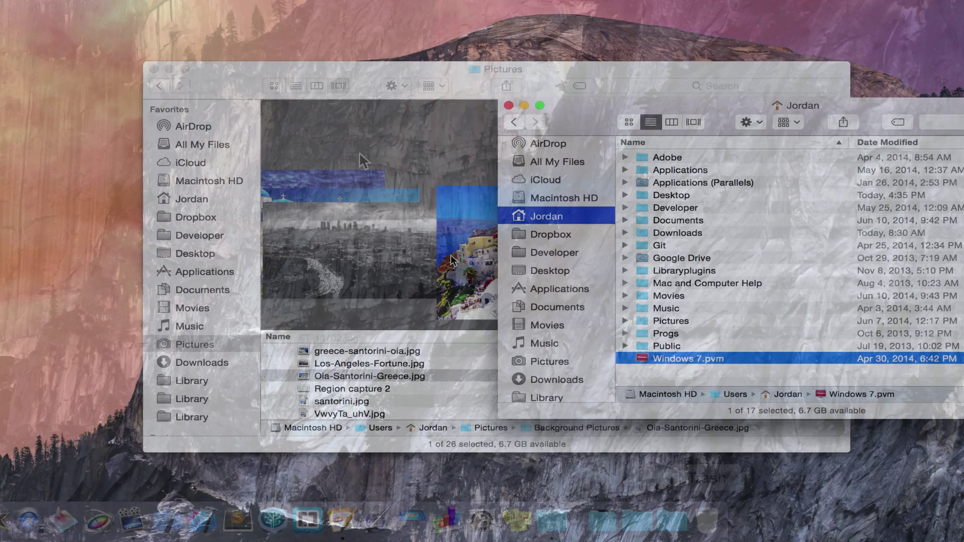
Scroll down and back up through the Pictures folder images in Cover Flow
scroll(451, 260, "down", 4)
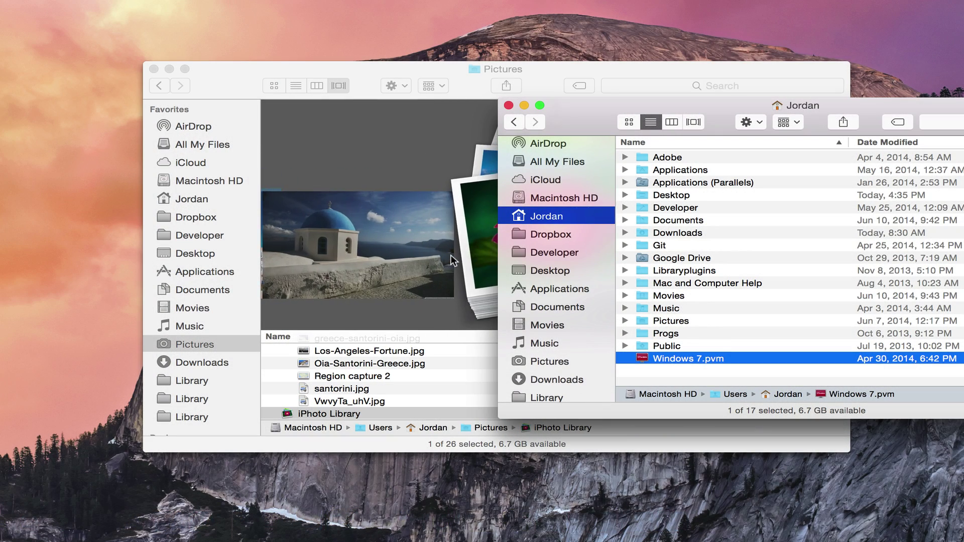
scroll(451, 256, "up", 6)
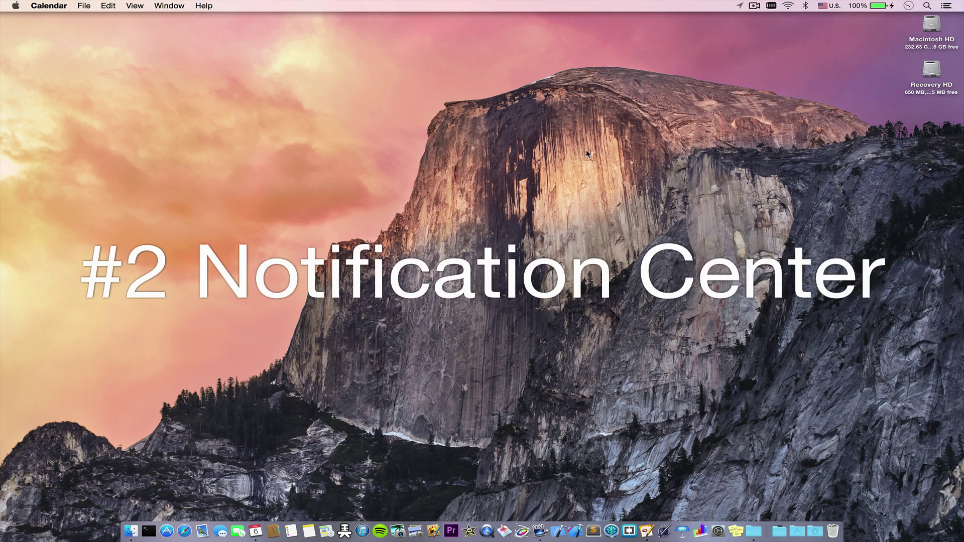
Send a 'Hello !' message to a contact from the Today view's Messages share button
scroll(585, 149, "right", 3)
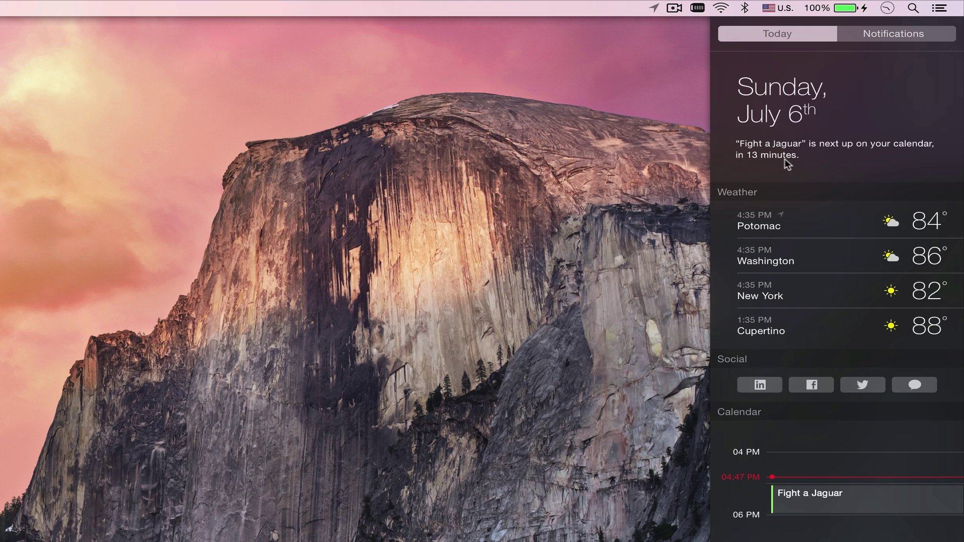
scroll(821, 155, "down", 5)
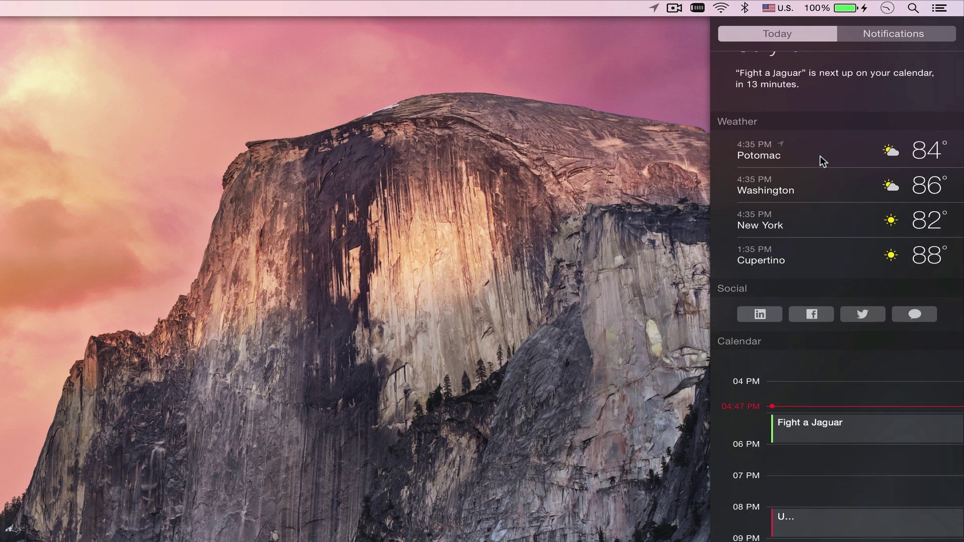
left_click(900, 274)
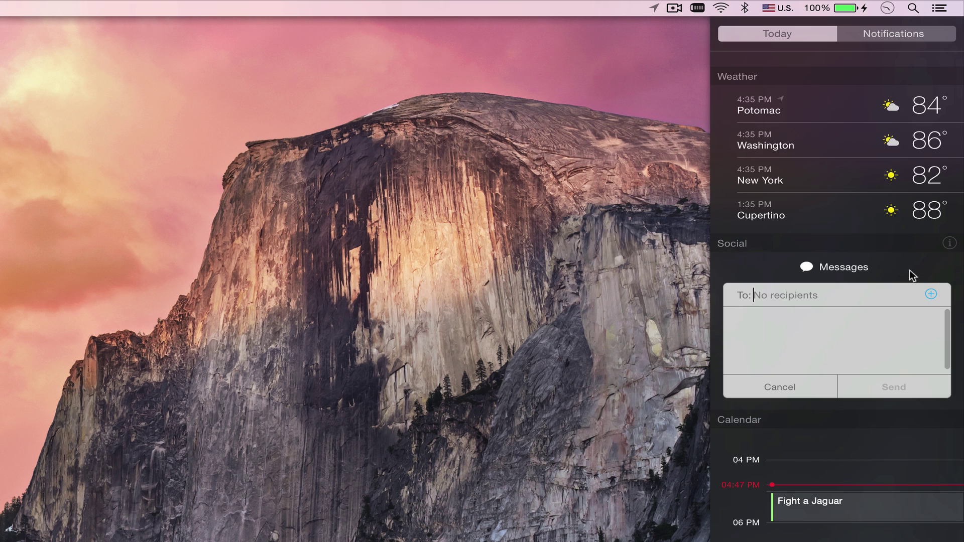
type("janele")
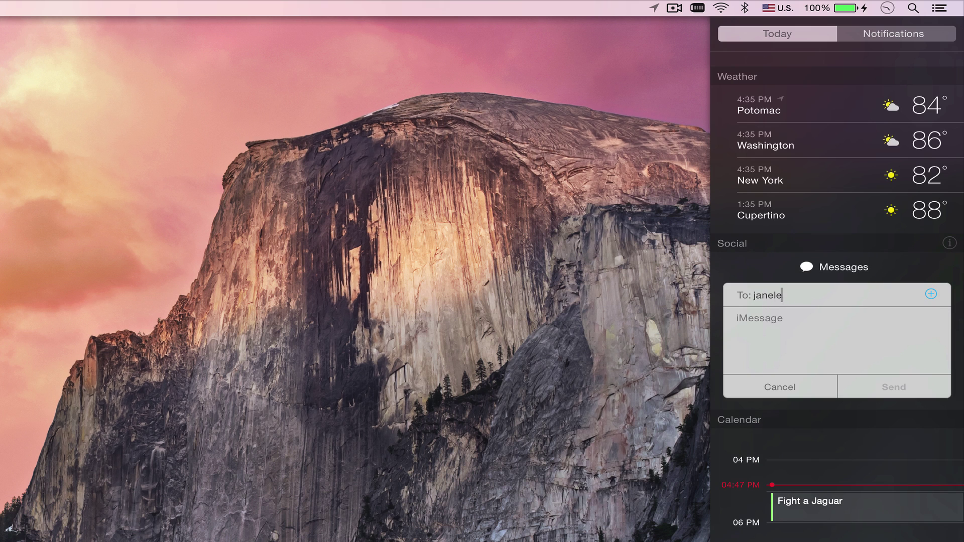
key("Return")
type("Hello ")
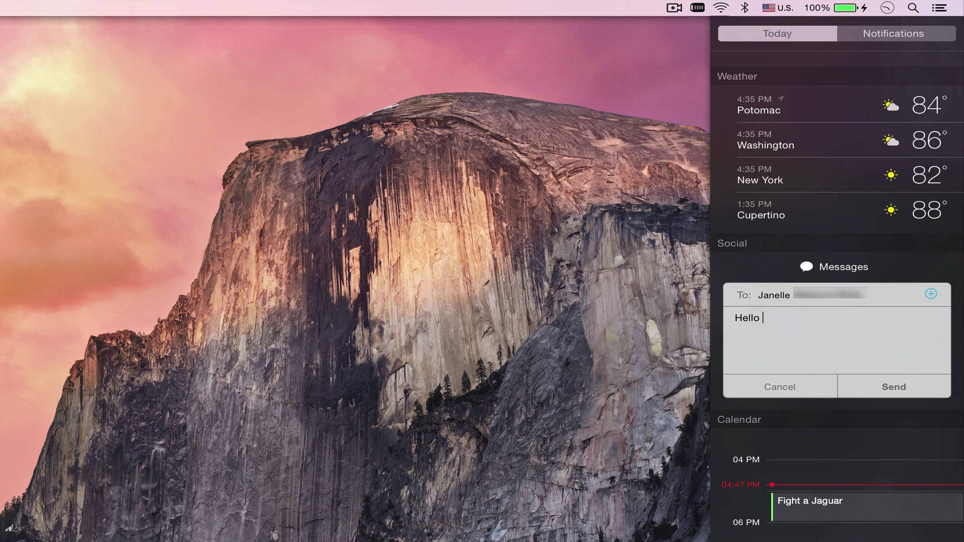
type("!")
left_click(941, 386)
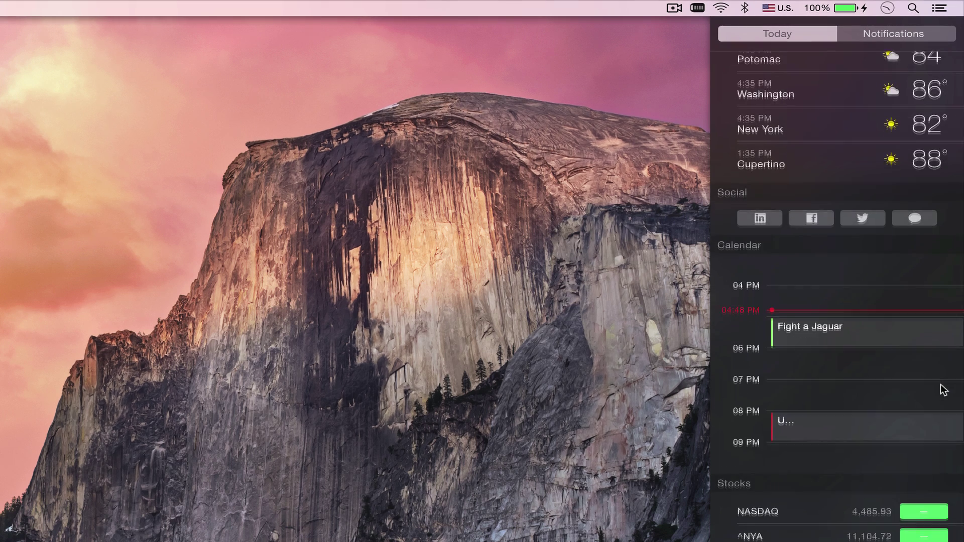
Enter × 6 in the Calculator widget
scroll(943, 390, "down", 5)
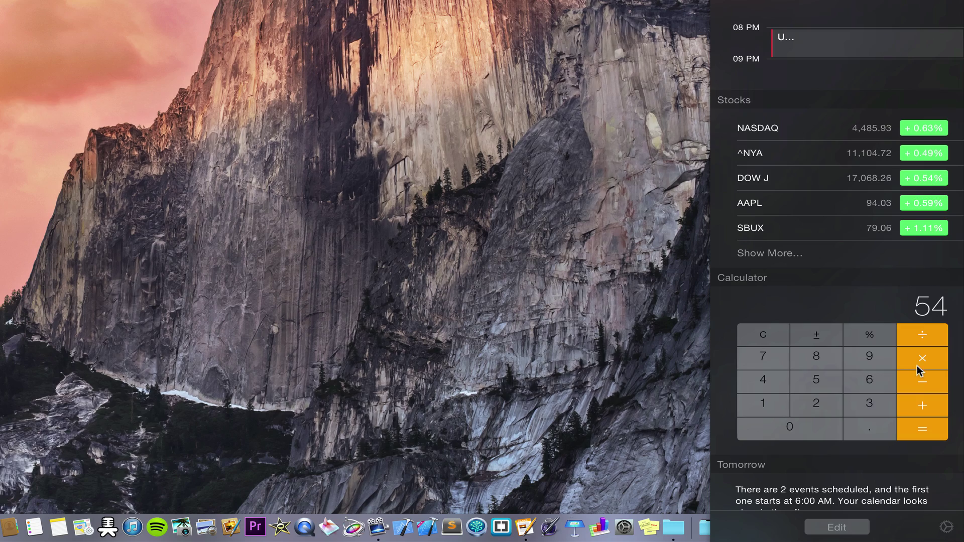
left_click(916, 384)
left_click(877, 402)
Get 324 in Calculator, add World Clock below Weather, clear Leap Motion alerts, close the panel
left_click(915, 424)
scroll(916, 424, "down", 2)
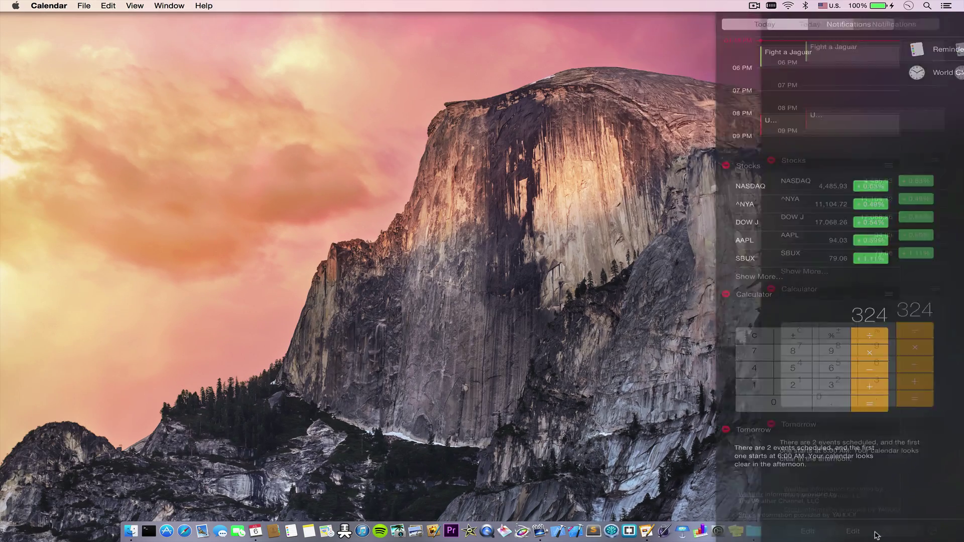
left_click(952, 72)
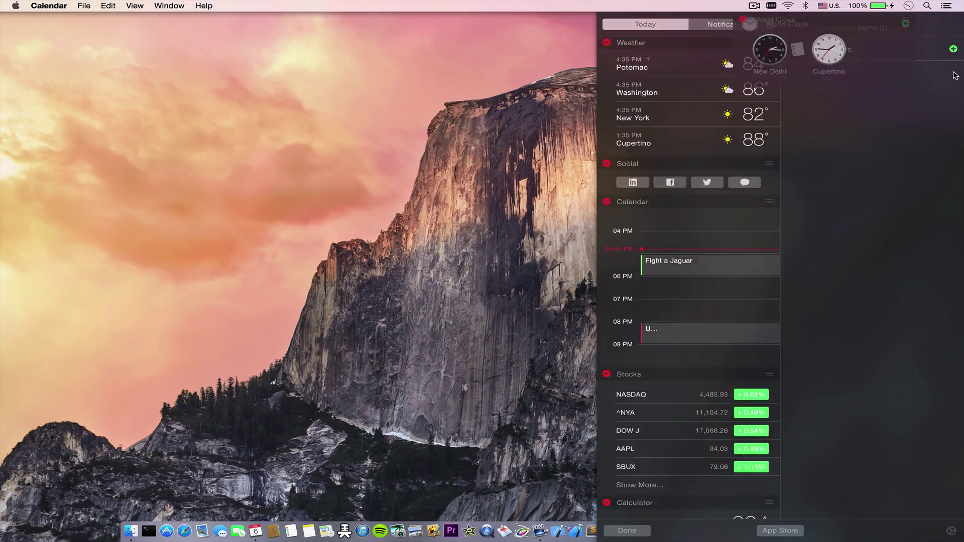
left_click_drag(773, 59, 753, 392)
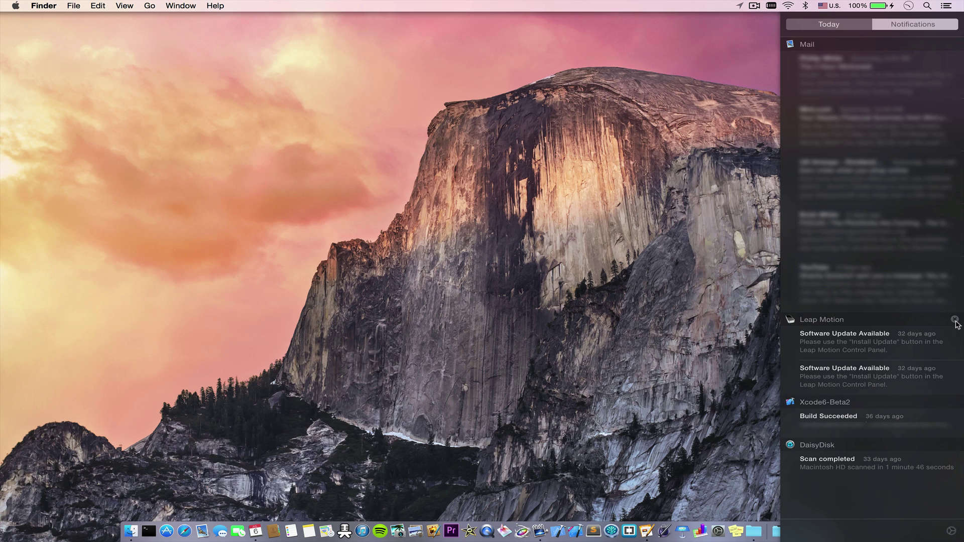
left_click(954, 320)
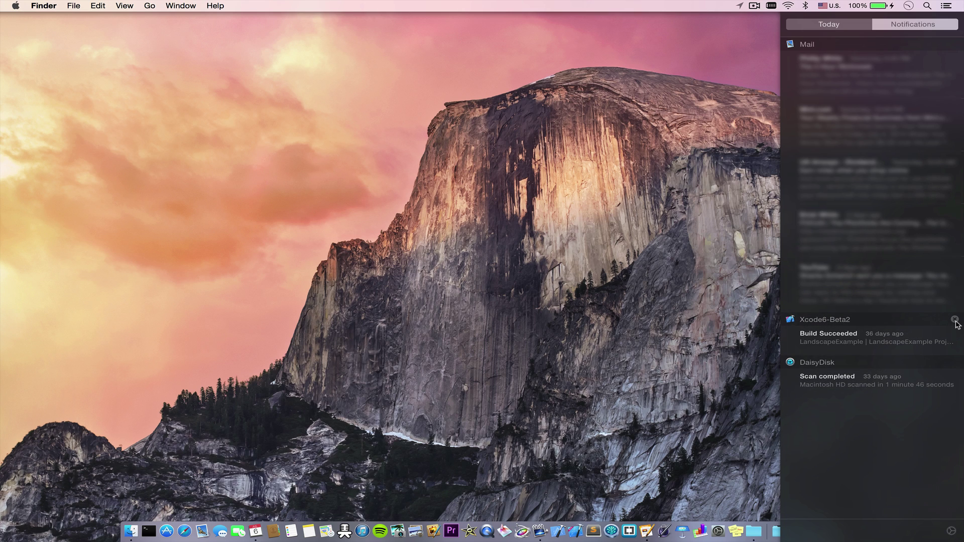
left_click(538, 221)
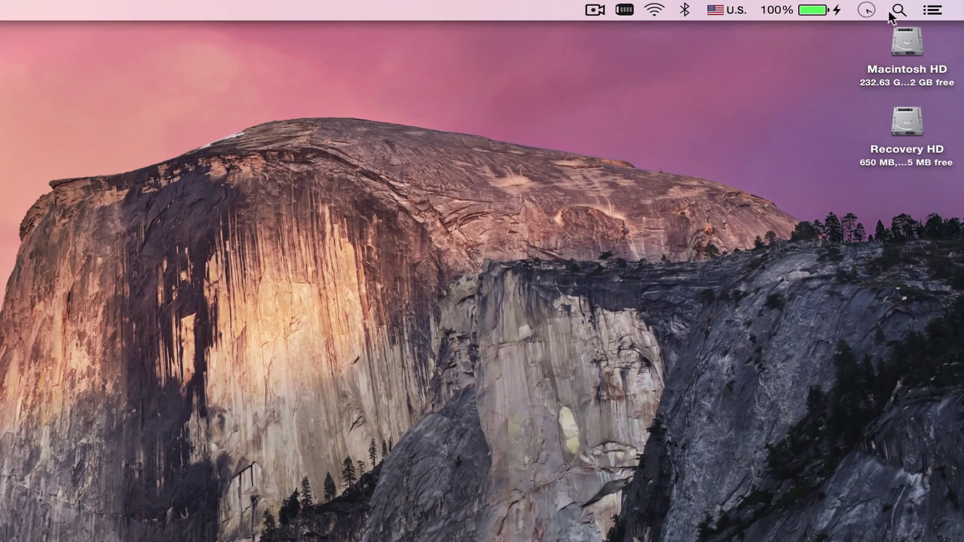
Run Spotlight searches for 'world war', a euros conversion and 'brunch'
left_click(899, 10)
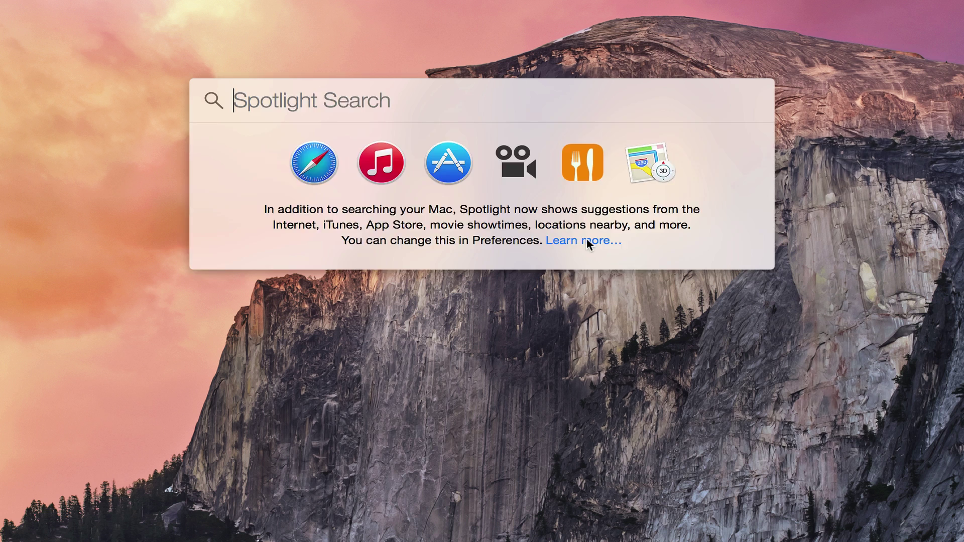
type("world war")
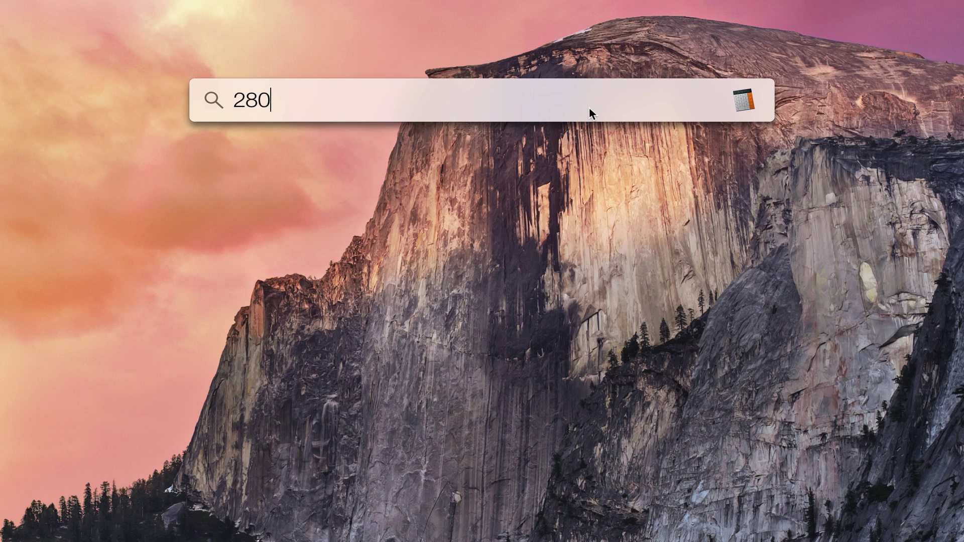
type("euros")
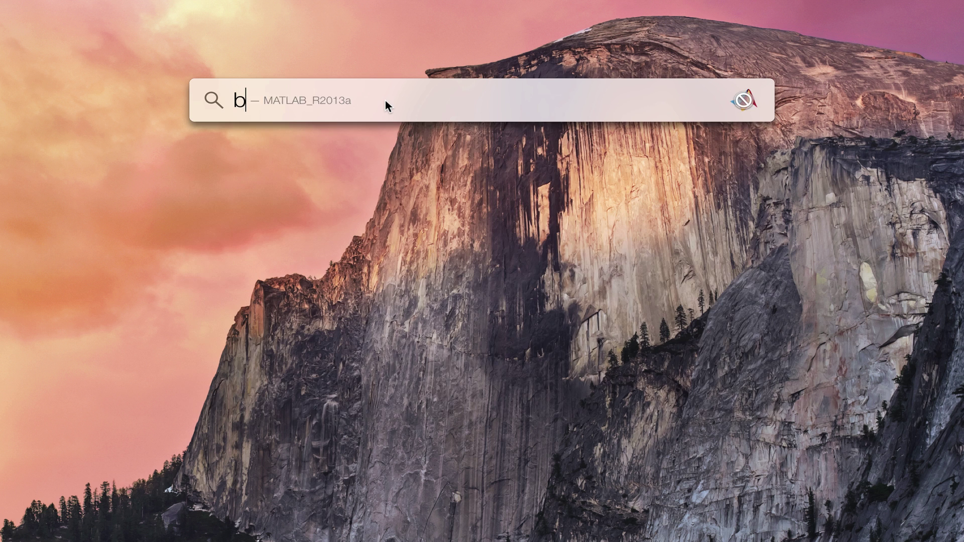
type("runch")
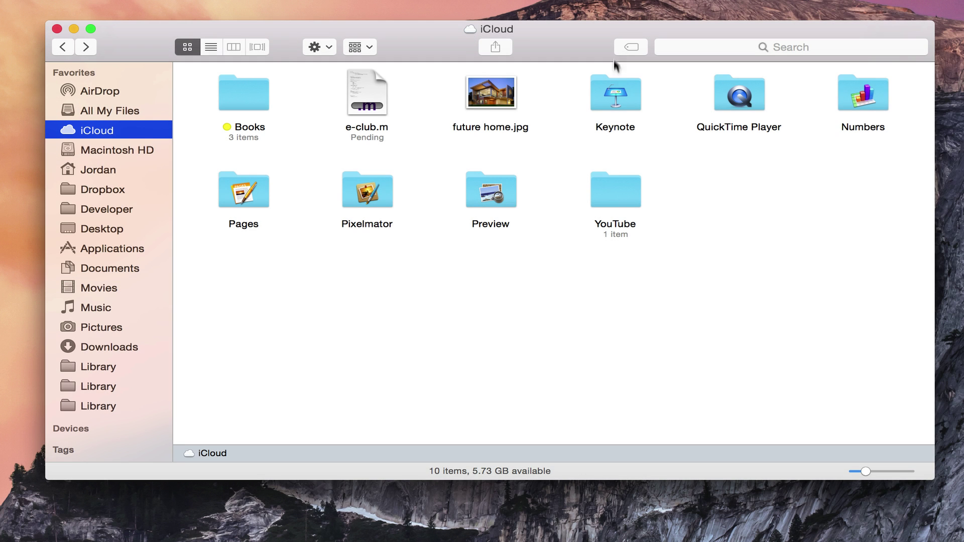
Look inside the Keynote folder in iCloud Drive and return to iCloud Drive
left_click(614, 94)
double_click(615, 96)
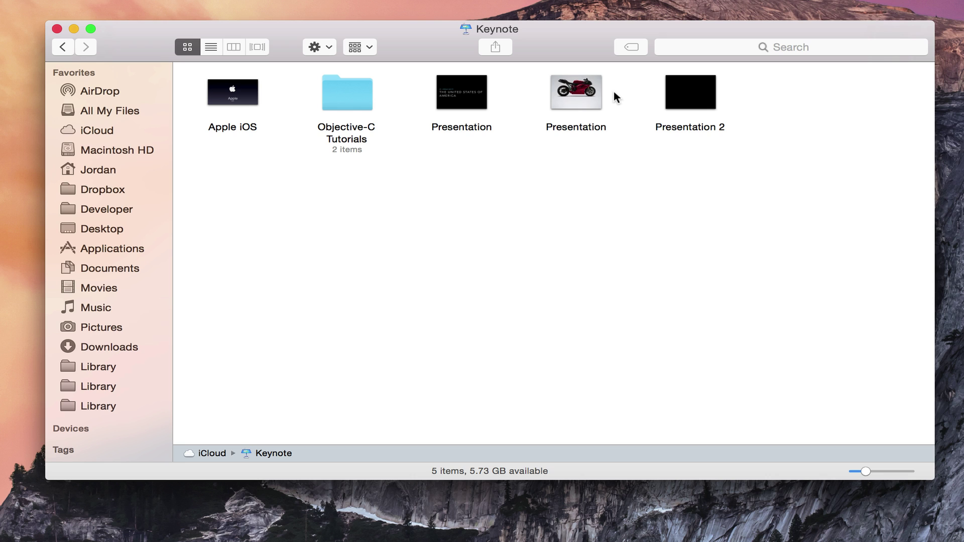
left_click(65, 49)
Create a folder named 'new folder' in iCloud Drive and drag IMG_1304.JPG there from the desktop
right_click(693, 298)
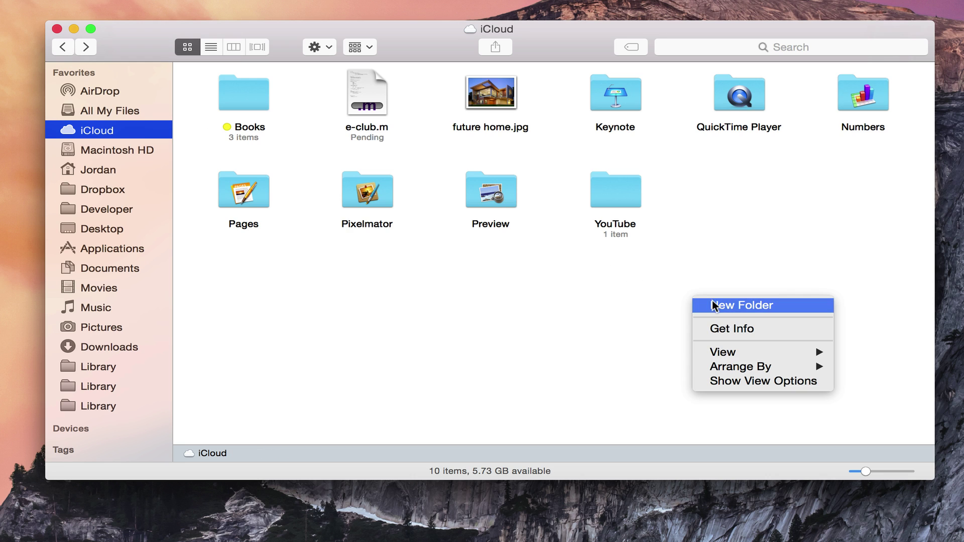
left_click(712, 302)
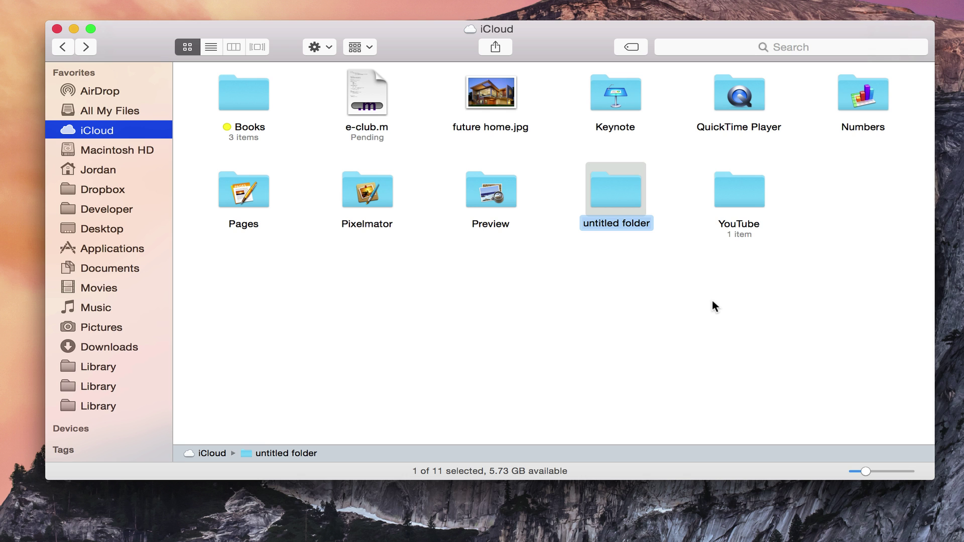
type("new folder")
key("Return")
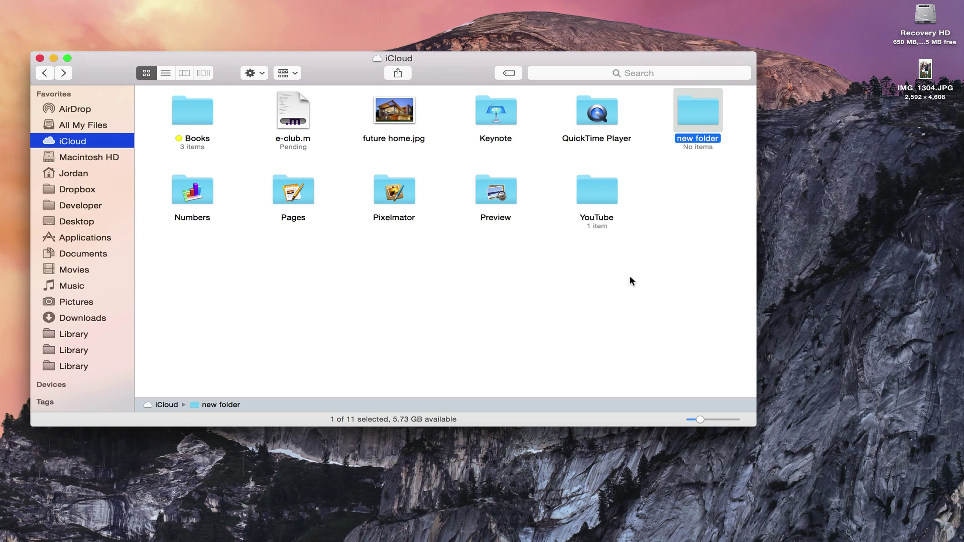
left_click_drag(924, 72, 601, 197)
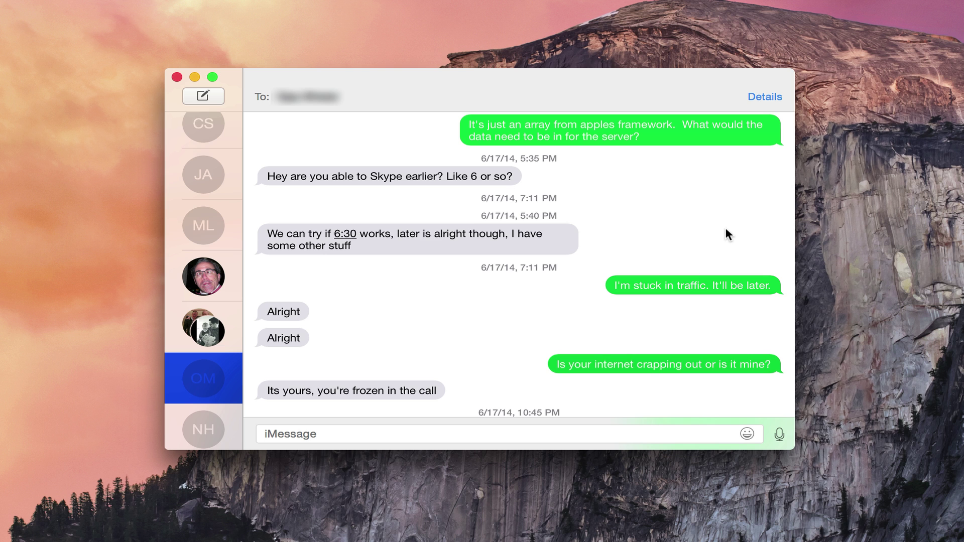
Open the three-person group conversation's Details and enter 'Family' as the chat name
left_click(212, 327)
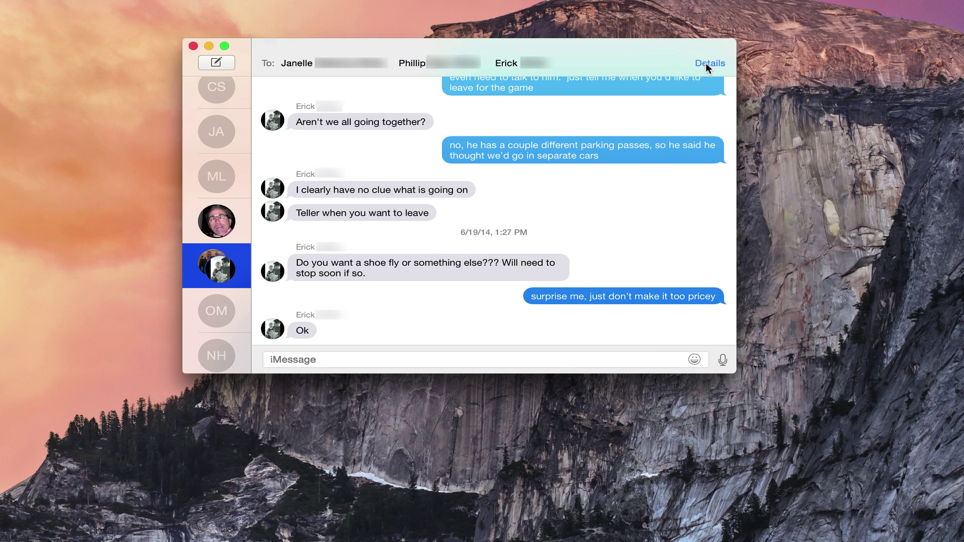
left_click(706, 62)
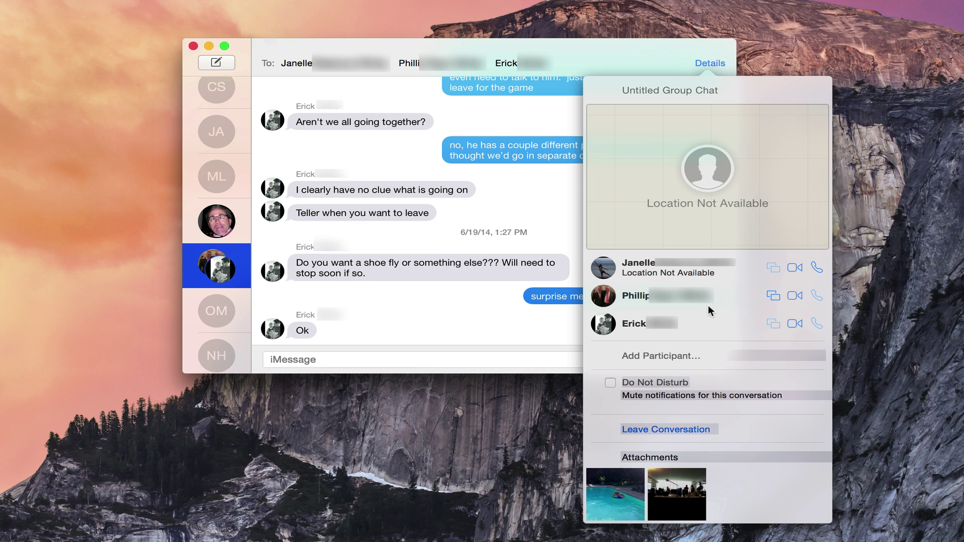
left_click(711, 360)
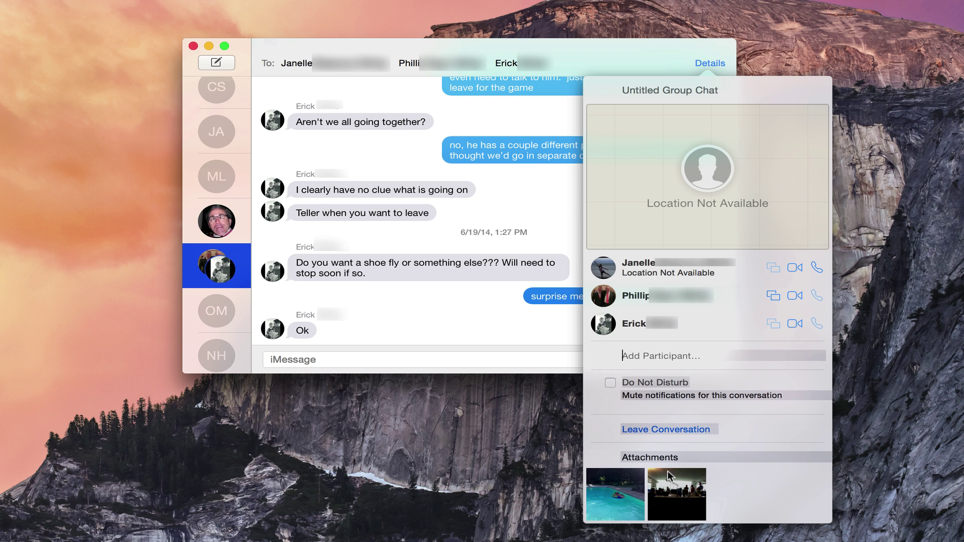
left_click(734, 100)
type("Fami")
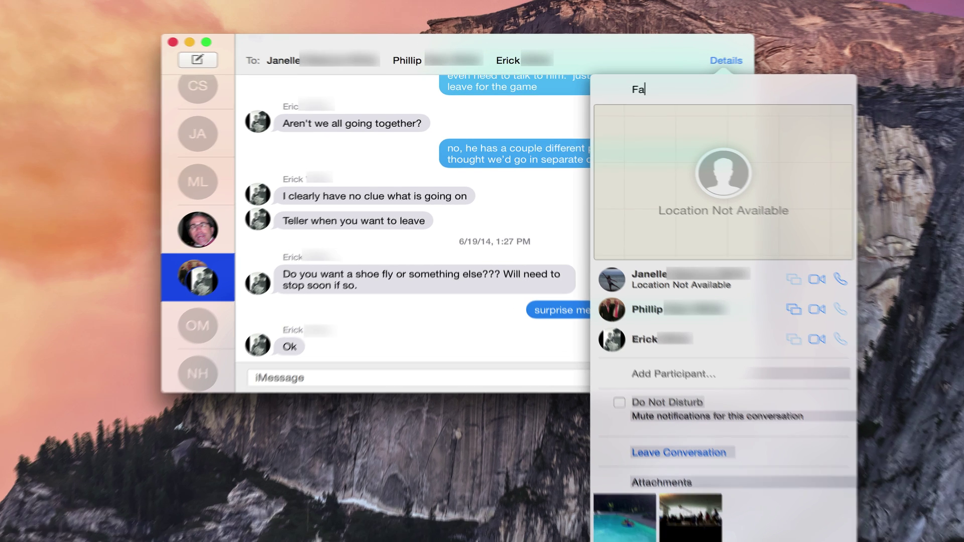
type("ly")
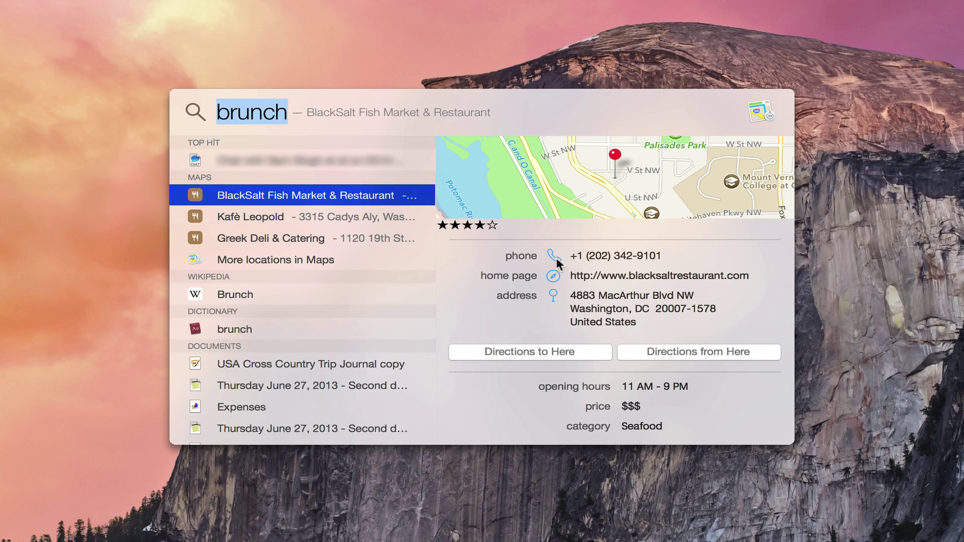
Dismiss Spotlight after previewing the BlackSalt Fish Market & Restaurant brunch result
key("Escape")
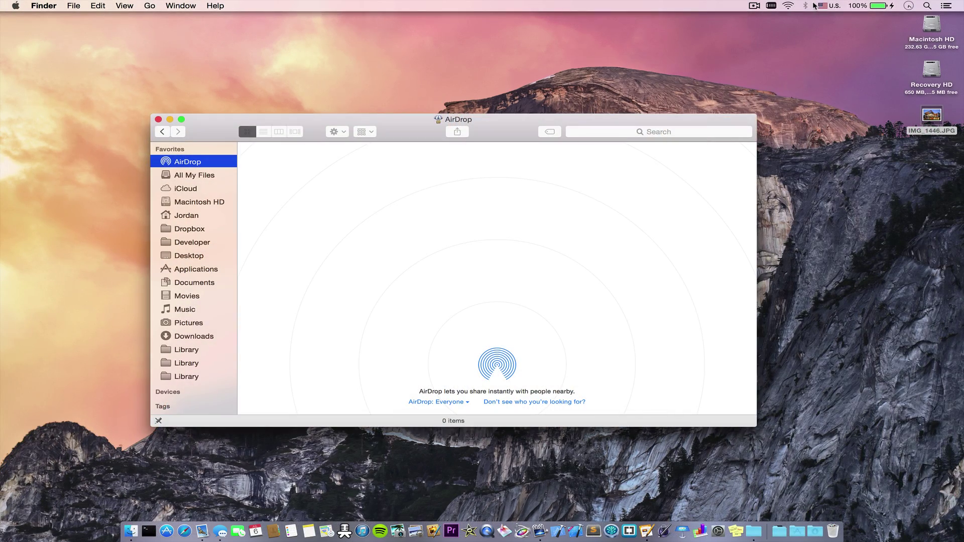
Turn Bluetooth on, set the iPhone's AirDrop to Everyone, and AirDrop IMG_1446.JPG to it
left_click(806, 6)
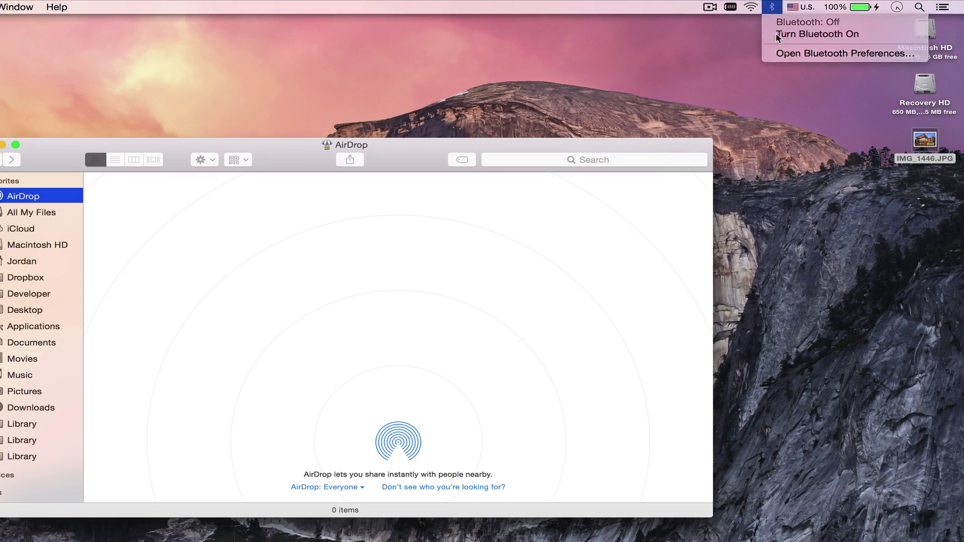
left_click(778, 35)
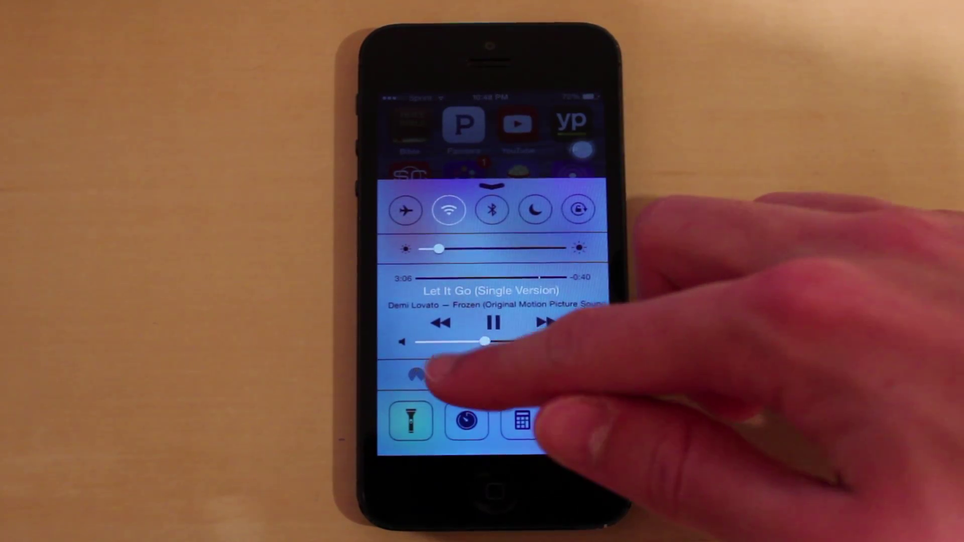
left_click(437, 374)
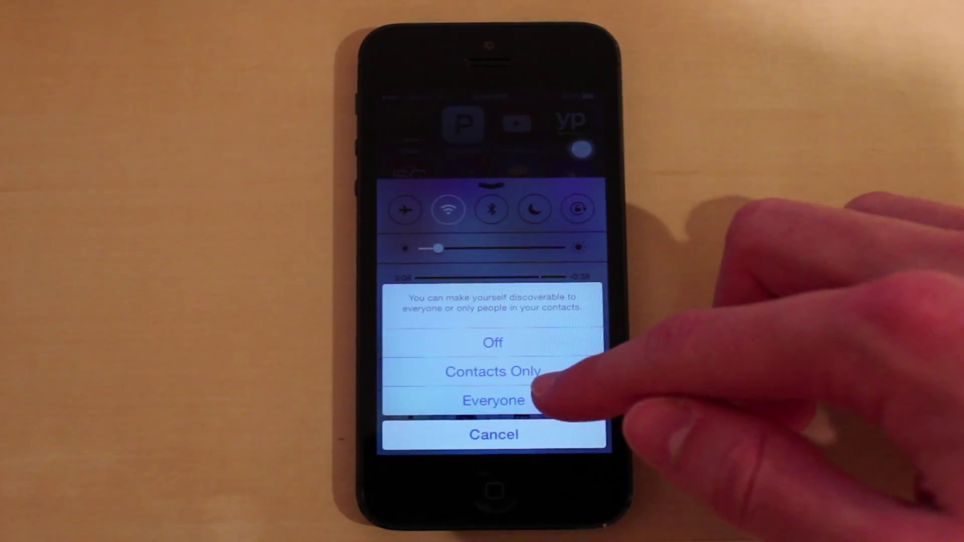
left_click(497, 401)
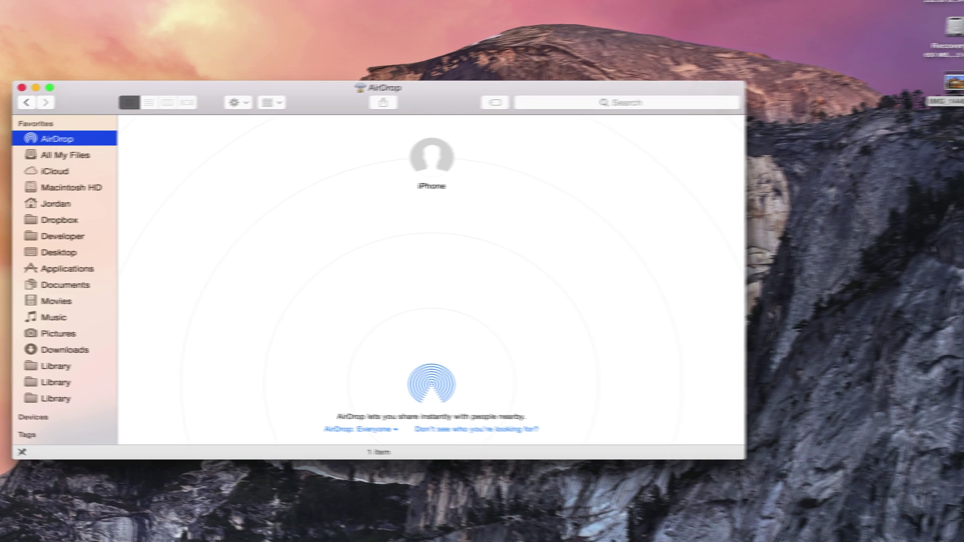
left_click_drag(926, 88, 417, 160)
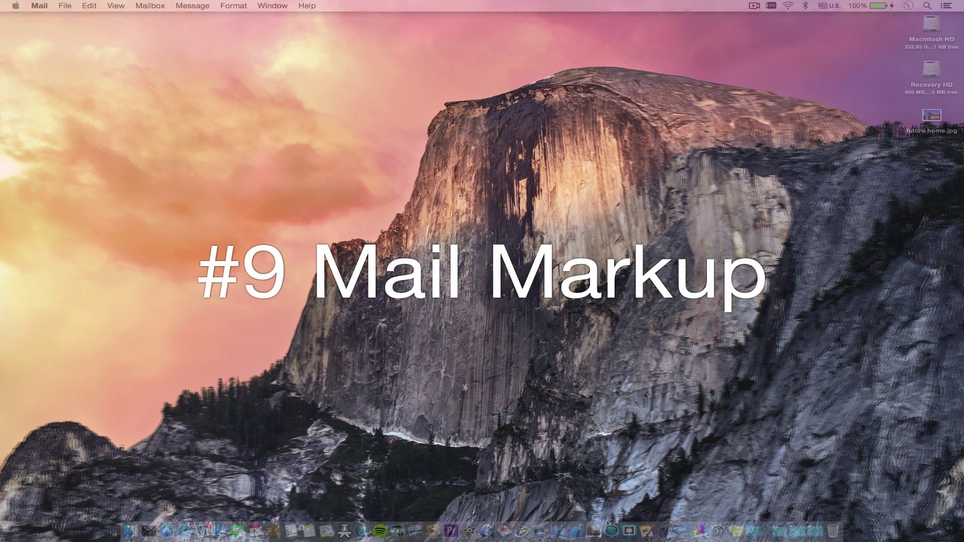
Open System Preferences > Extensions and select Actions to show Markup
left_click(710, 516)
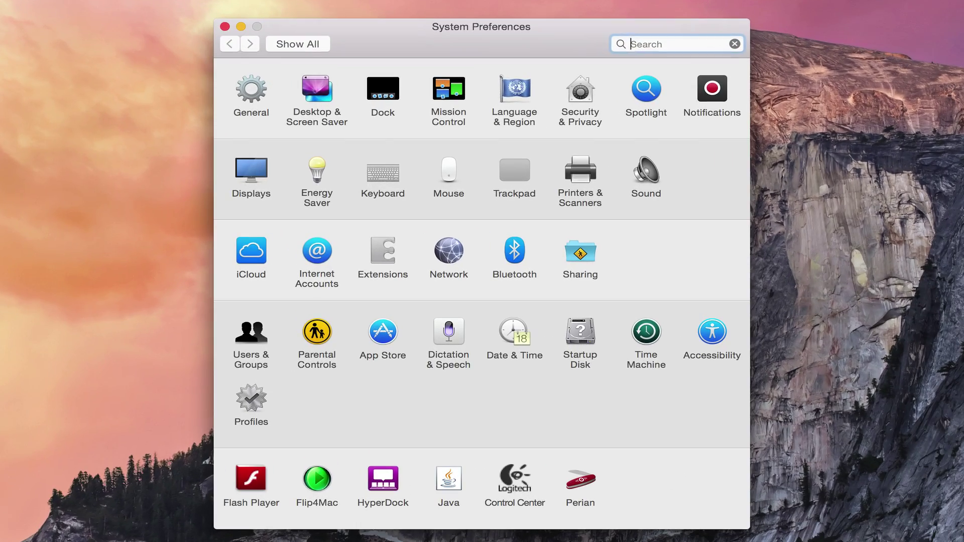
left_click(376, 251)
left_click(300, 146)
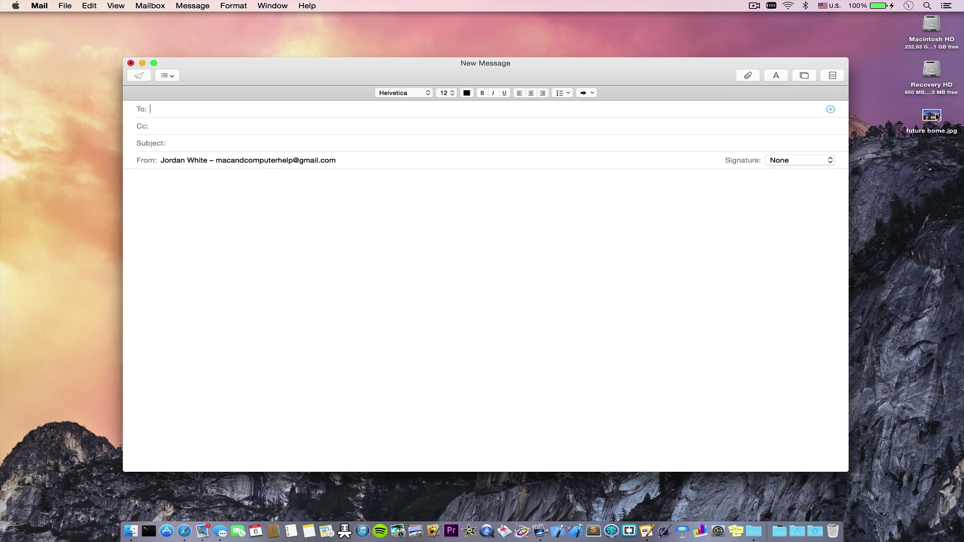
Insert future home.jpg into the new message and open Markup on it
left_click_drag(937, 116, 415, 246)
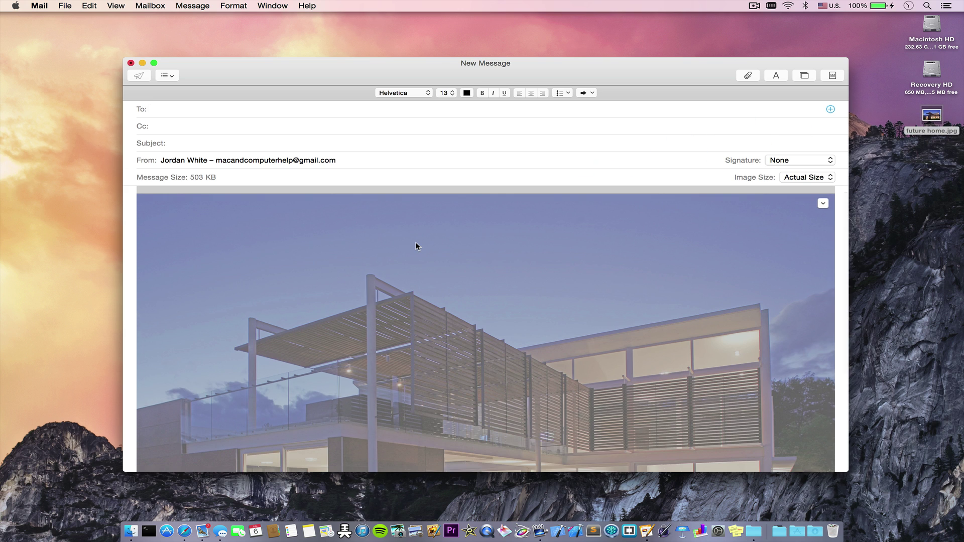
left_click(823, 203)
left_click(828, 216)
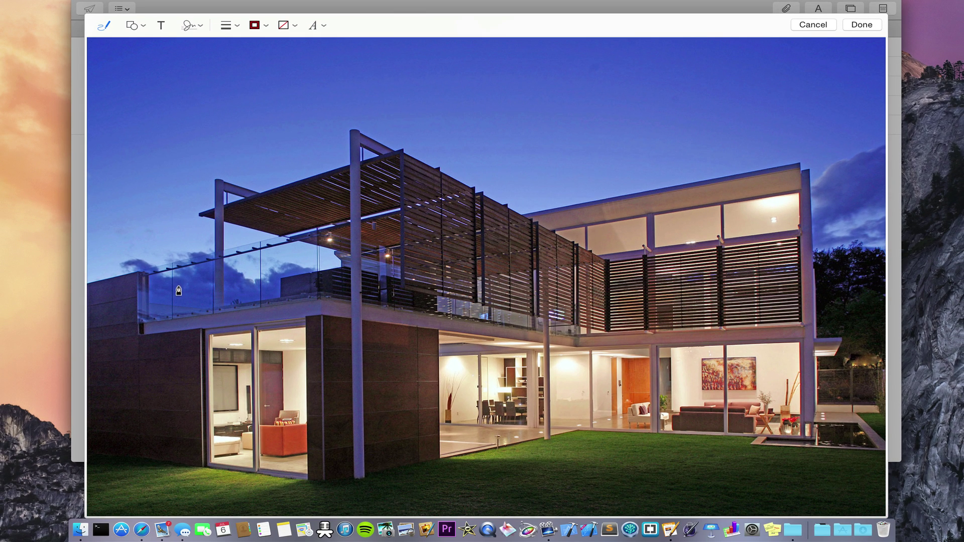
Draw a red star by the left balcony, a red oval on the dark wall, and a lawn speech bubble
mouse_move(181, 289)
left_mouse_down()
mouse_move(204, 222)
mouse_move(237, 290)
mouse_move(156, 245)
mouse_move(237, 248)
left_mouse_up()
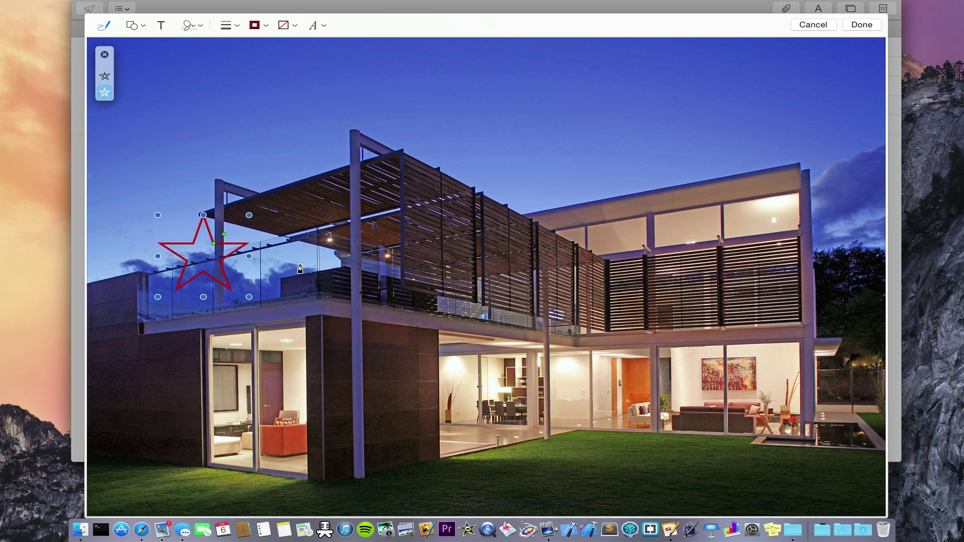
mouse_move(396, 274)
left_mouse_down()
mouse_move(295, 371)
mouse_move(371, 485)
mouse_move(487, 384)
mouse_move(390, 274)
left_mouse_up()
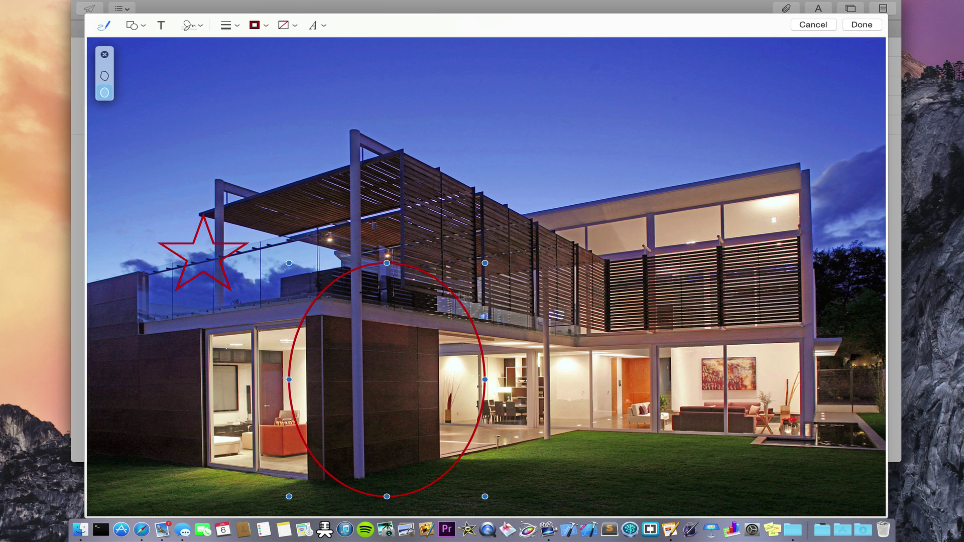
left_click_drag(449, 294, 406, 294)
left_click(502, 463)
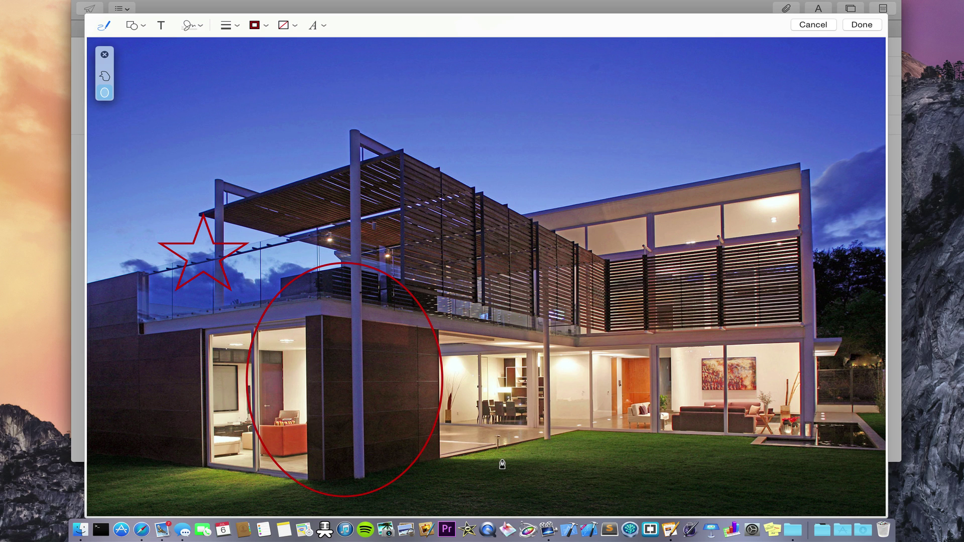
mouse_move(504, 461)
left_mouse_down()
mouse_move(482, 473)
mouse_move(520, 482)
mouse_move(517, 496)
mouse_move(564, 505)
mouse_move(619, 475)
mouse_move(578, 430)
mouse_move(509, 442)
mouse_move(503, 459)
left_mouse_up()
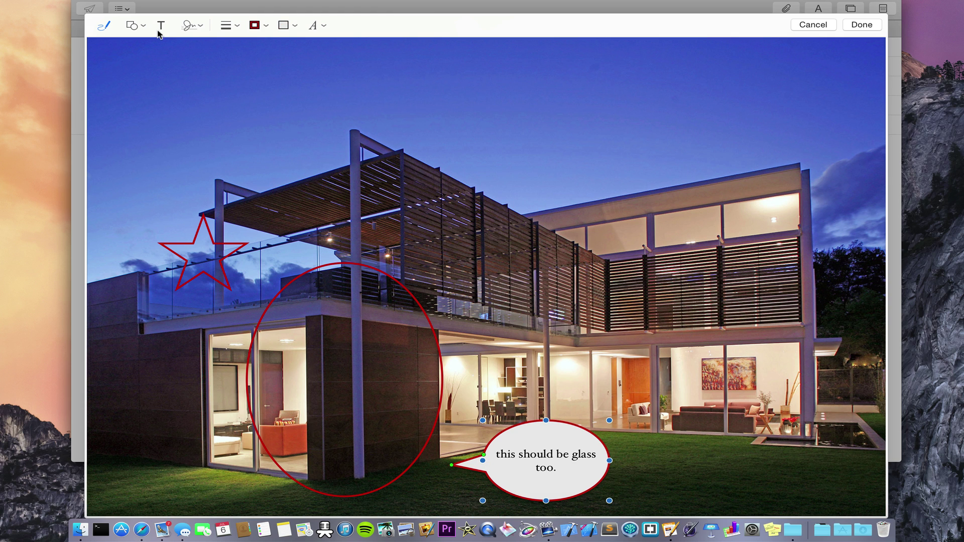
Add an enlarged, high-zoom magnifier loupe over the painting at right and finish the markup
left_click(144, 27)
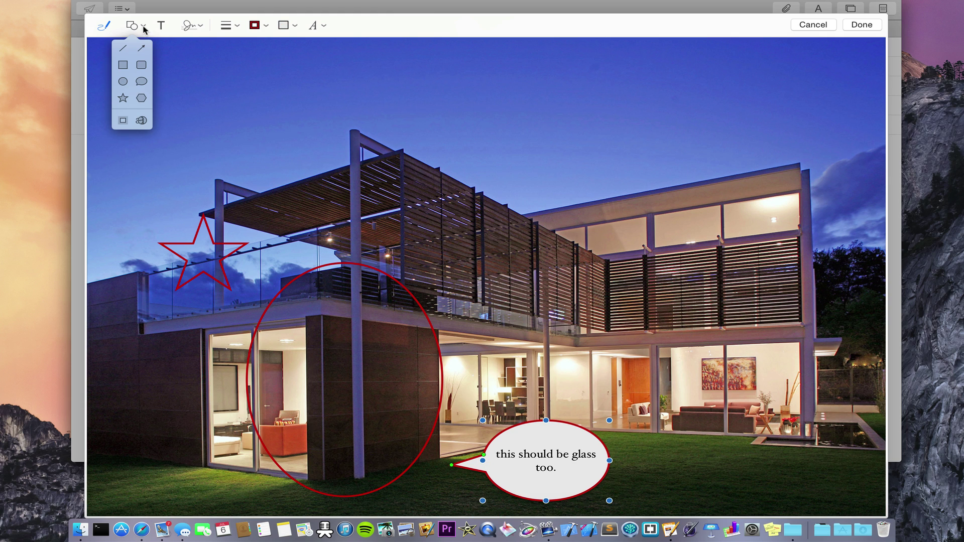
left_click(139, 122)
left_click_drag(458, 285, 768, 415)
left_click_drag(722, 376, 737, 385)
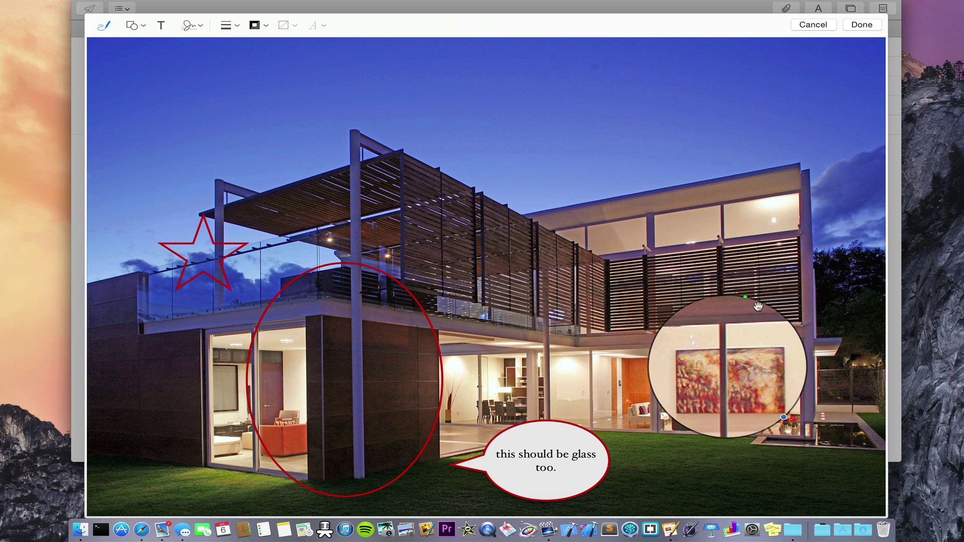
left_click_drag(745, 297, 797, 335)
left_click_drag(744, 365, 732, 368)
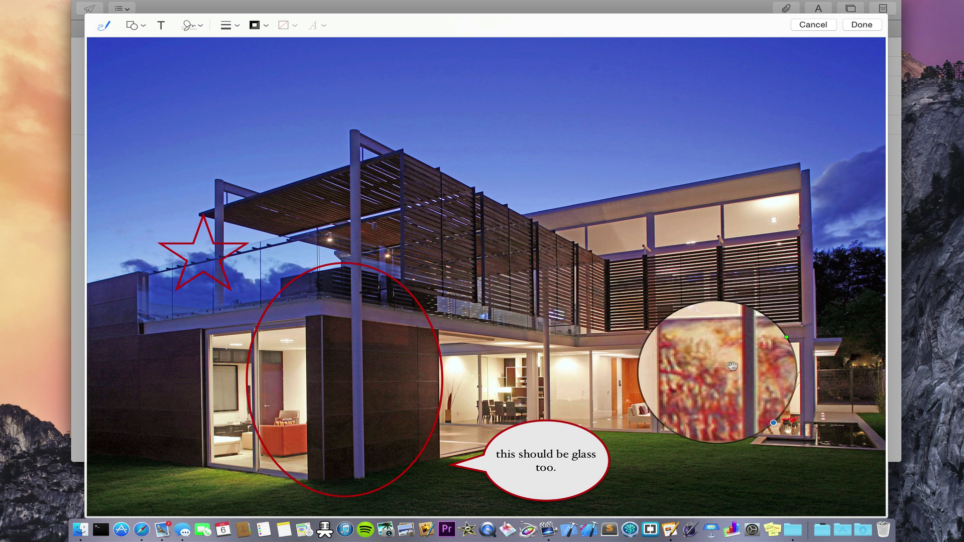
left_click(861, 25)
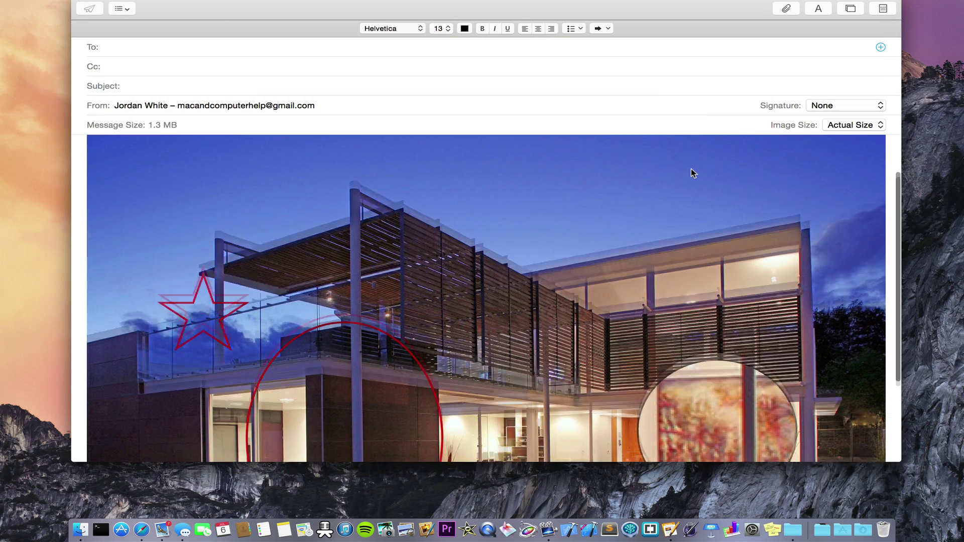
Check Door Unlocker Final.mov's file size in Get Info: 158.5 MB
scroll(690, 171, "down", 4)
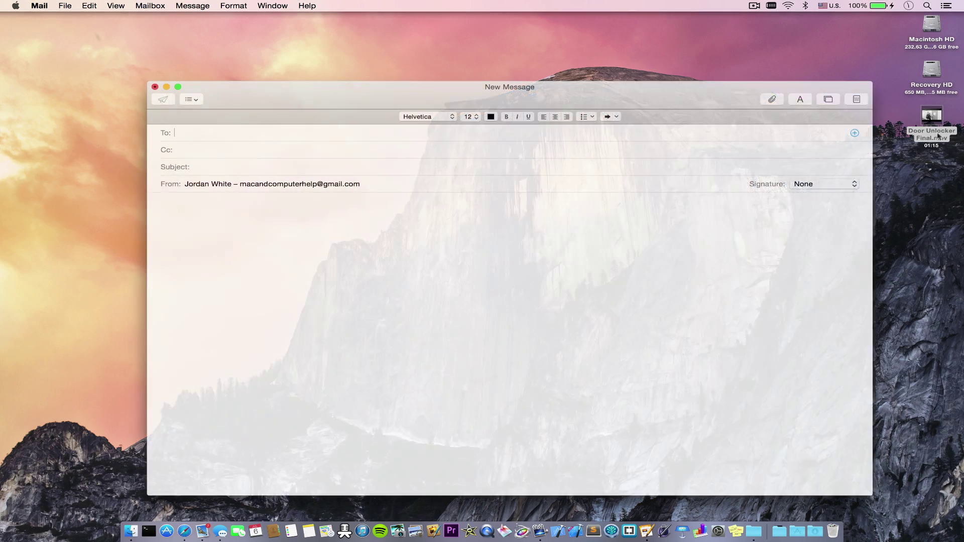
right_click(937, 134)
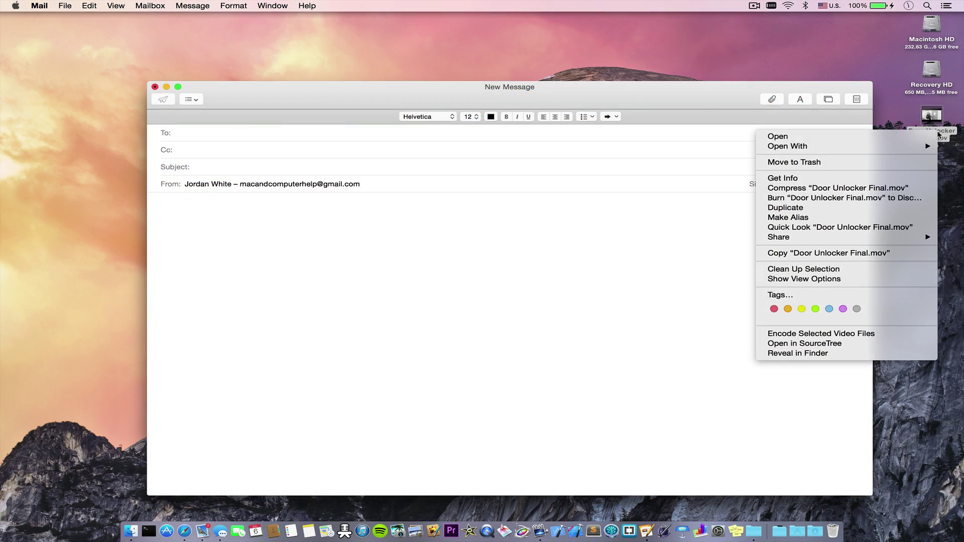
left_click(883, 177)
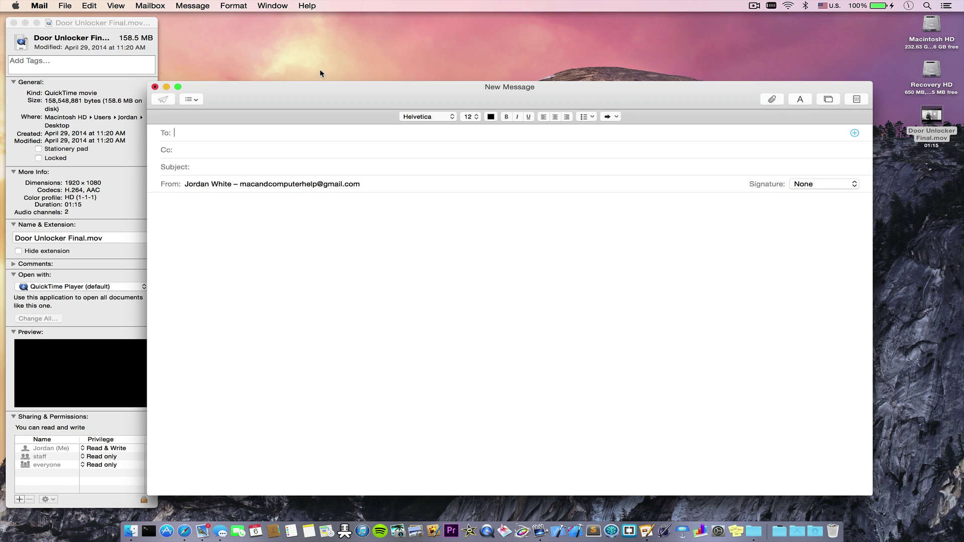
left_click(125, 40)
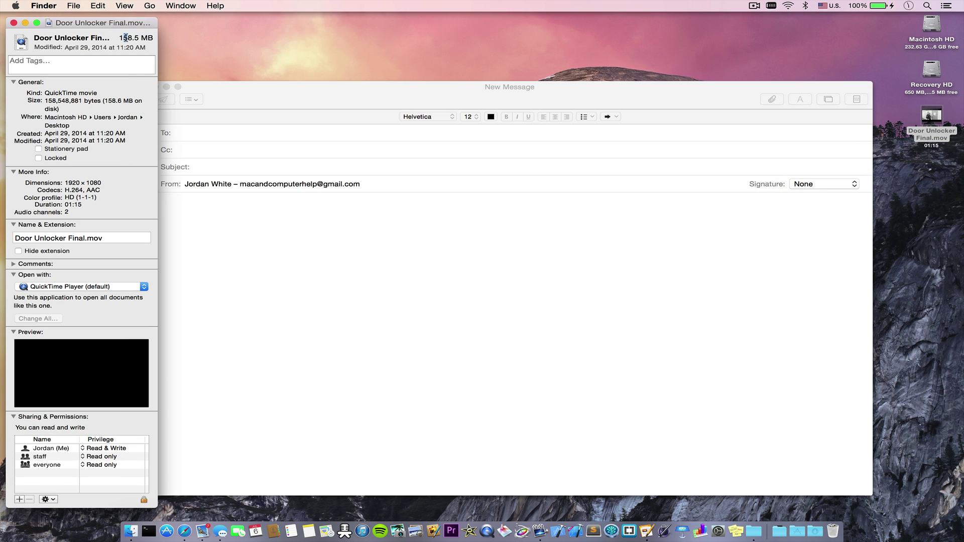
left_click_drag(121, 38, 154, 38)
left_click(13, 23)
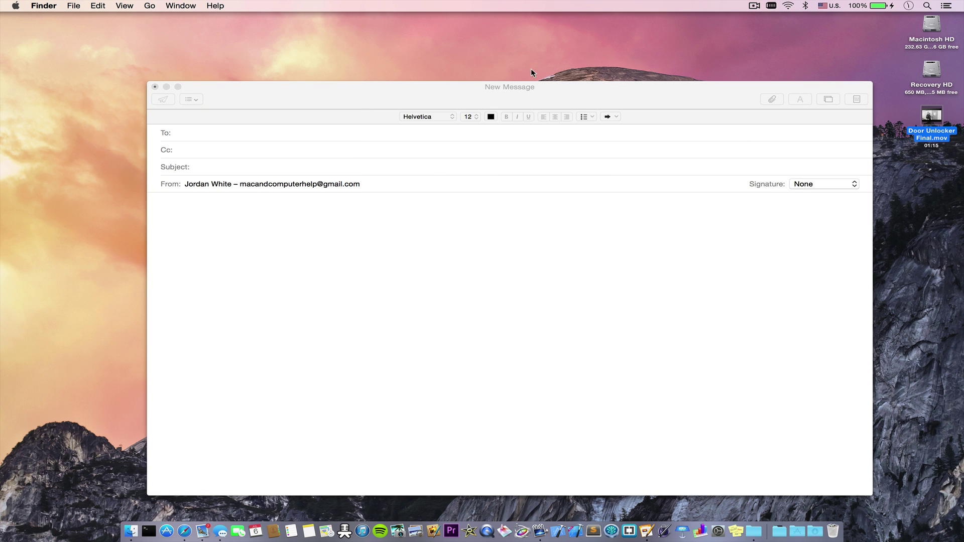
Attach Door Unlocker Final.mov to a new message titled Video, add the recipient, and send it
left_click_drag(931, 118, 500, 359)
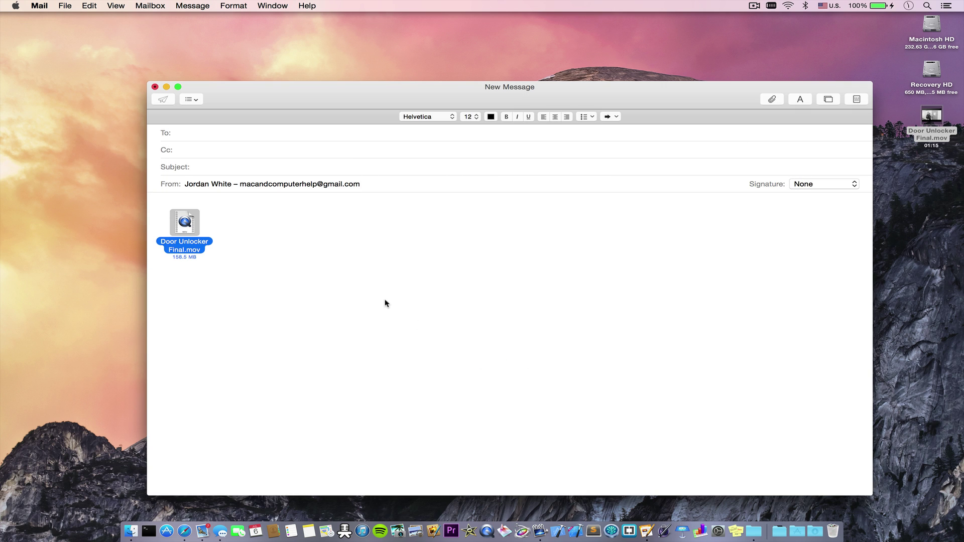
type("Hope")
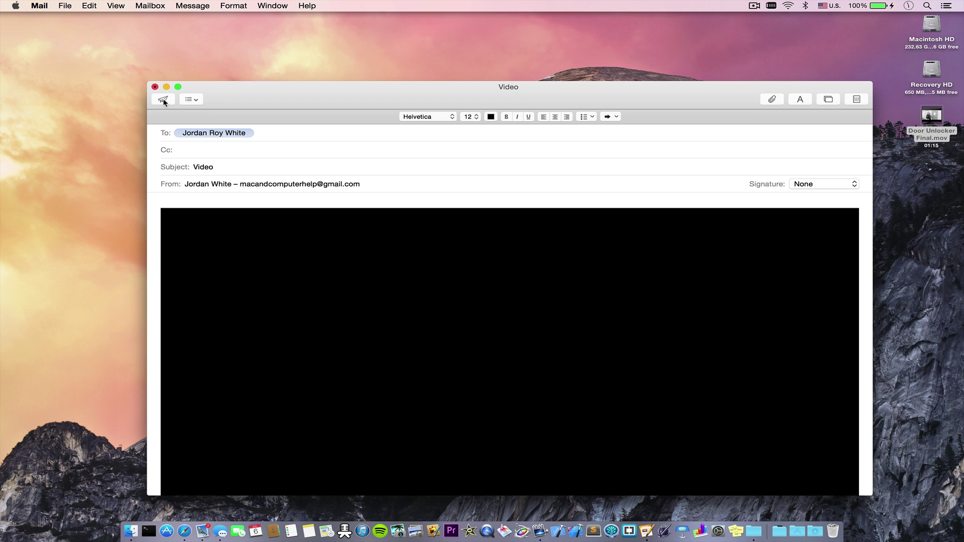
left_click(164, 100)
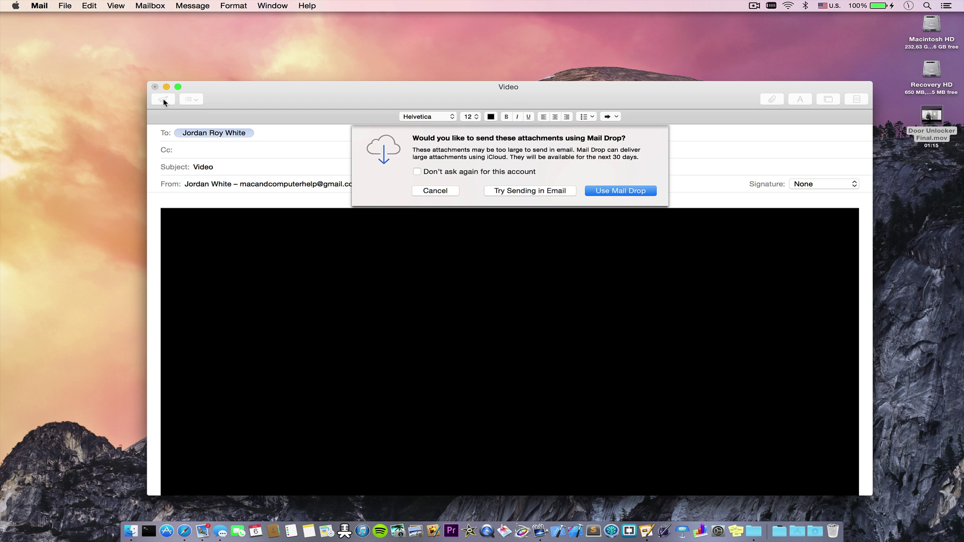
Choose Use Mail Drop to send the 158.5 MB video
left_click(626, 194)
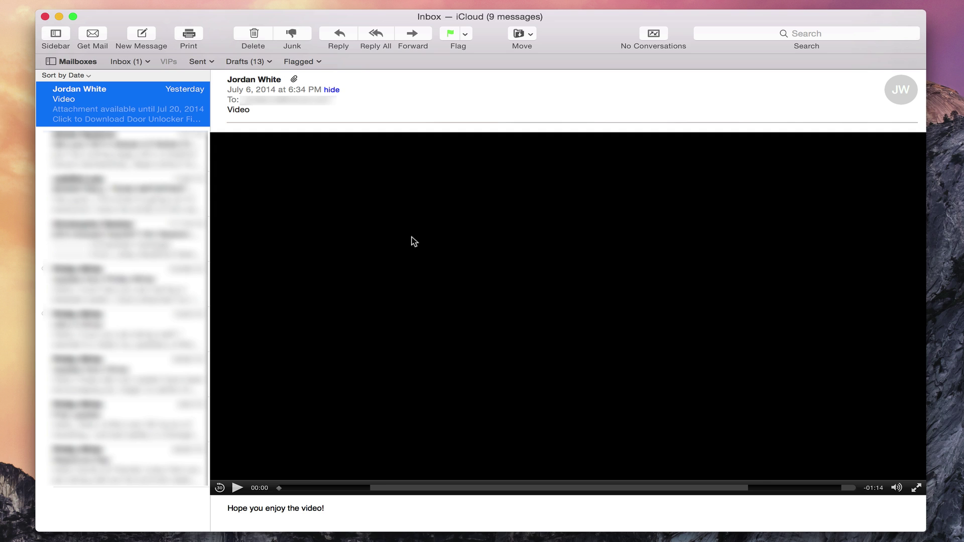
Play the Door Unlocker movie inline from 00:10 and pause it at 00:19
left_click(356, 488)
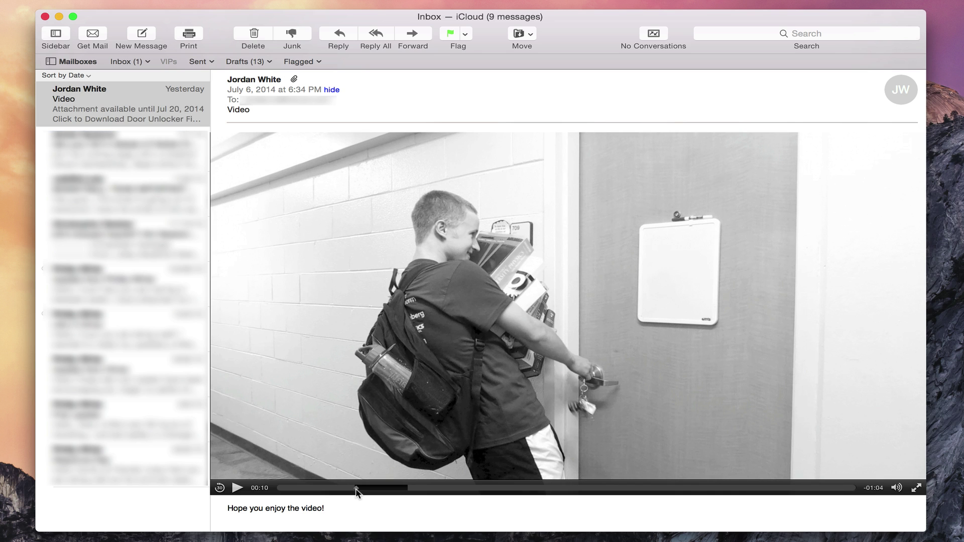
left_click(235, 491)
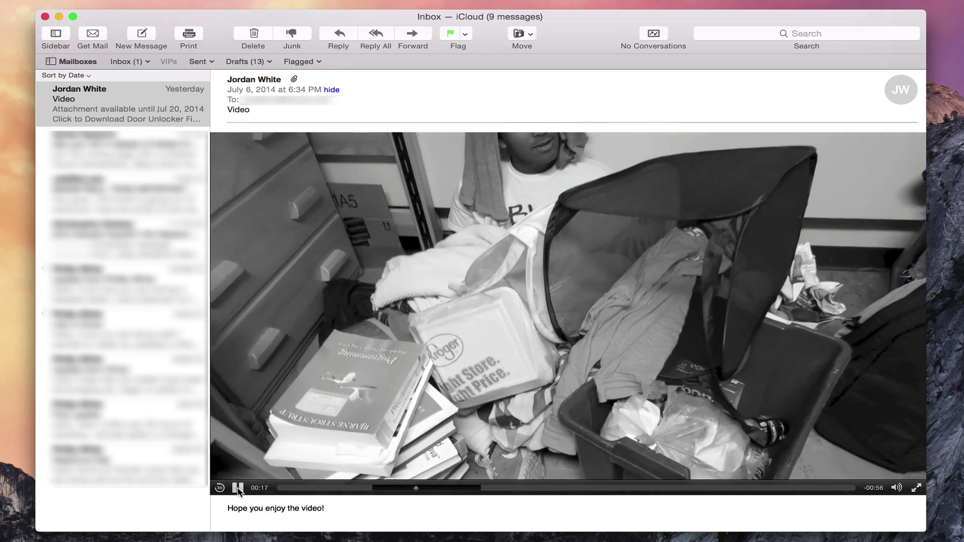
left_click(237, 487)
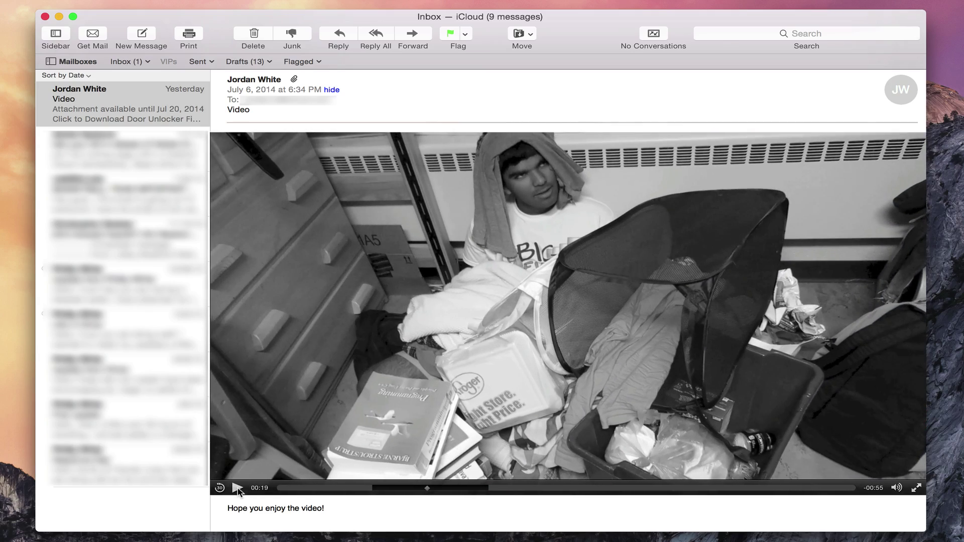